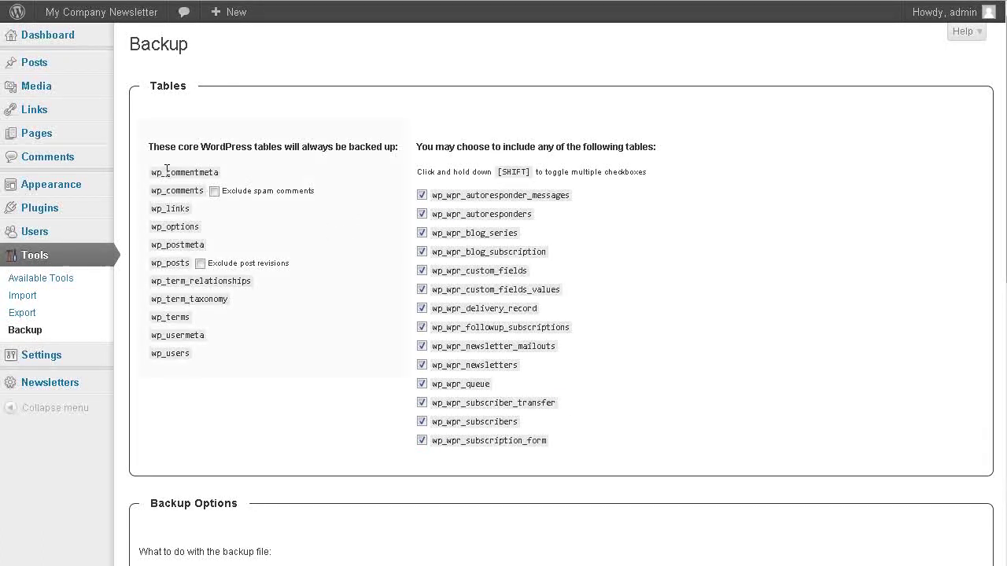
- Set the backup file to be emailed and replace the recipient address with the contact's e-mail
scroll(321, 198, "down", 4)
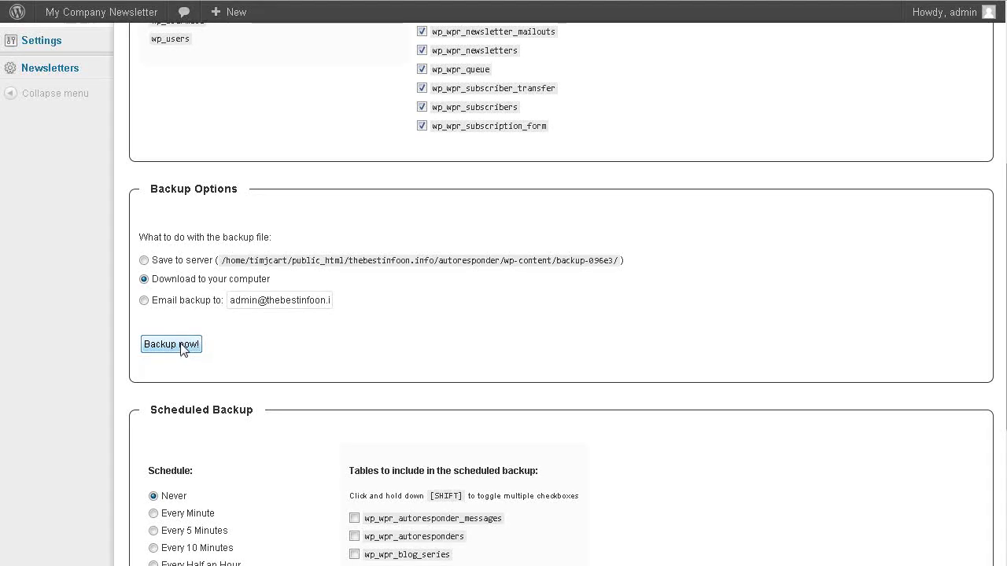
left_click(143, 300)
left_click_drag(230, 303, 334, 302)
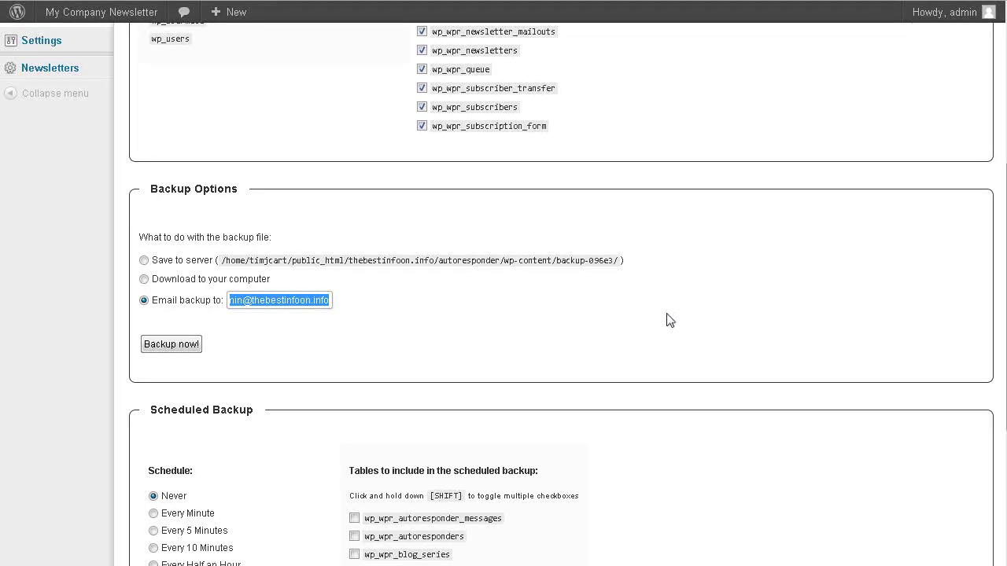
key("End")
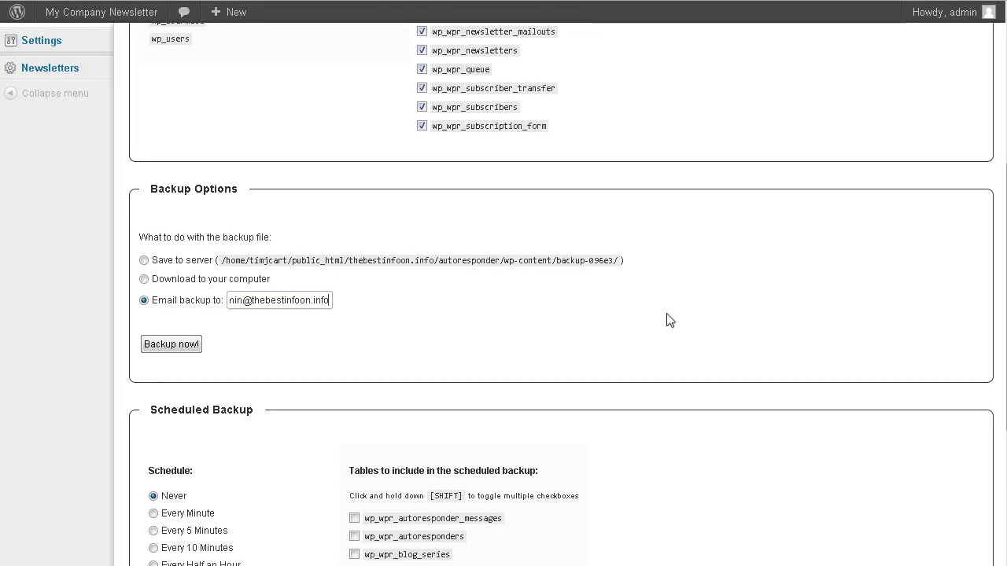
key("ctrl+a")
key("ctrl+v")
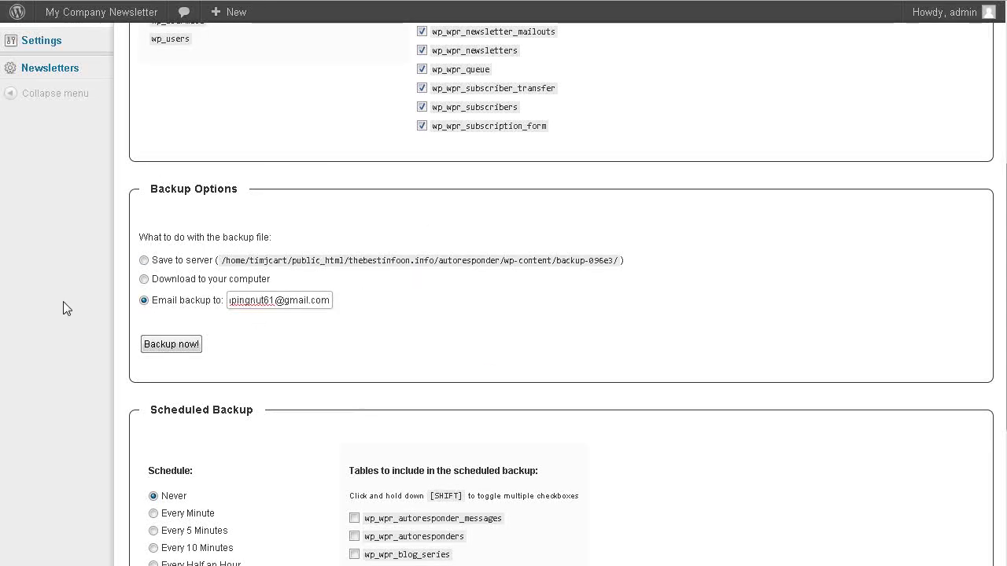
scroll(285, 297, "down", 3)
scroll(291, 275, "up", 6)
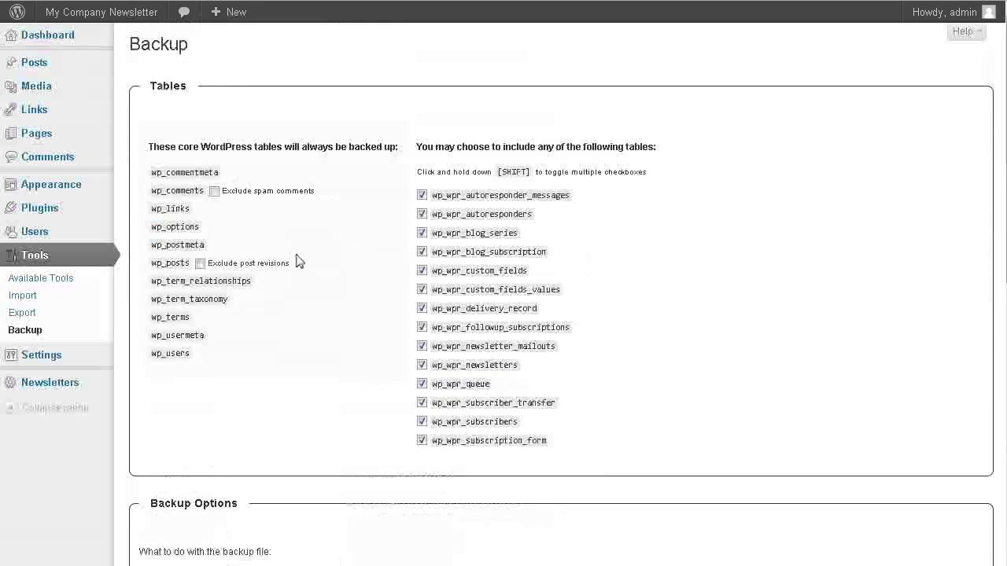
scroll(477, 204, "down", 1)
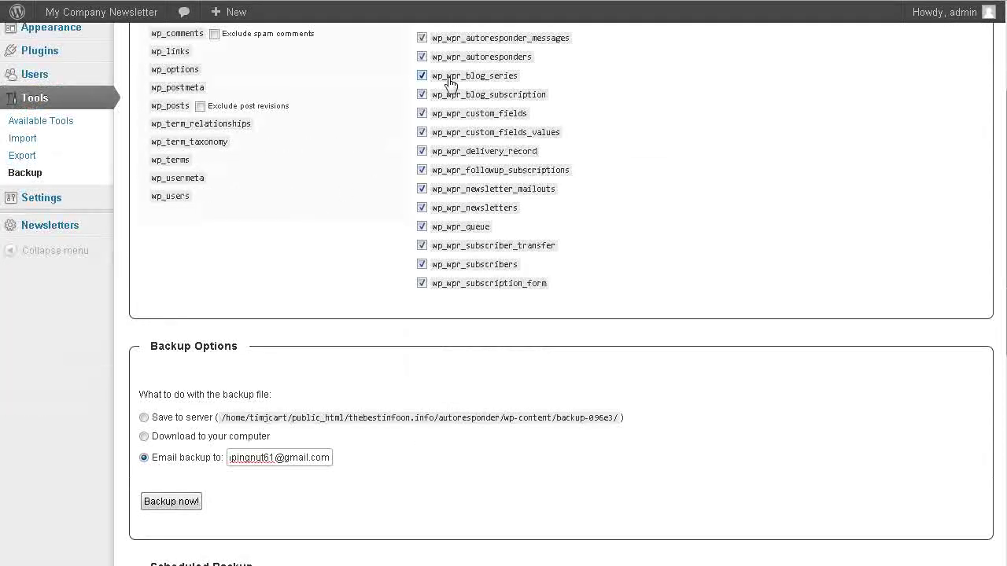
scroll(454, 87, "down", 4)
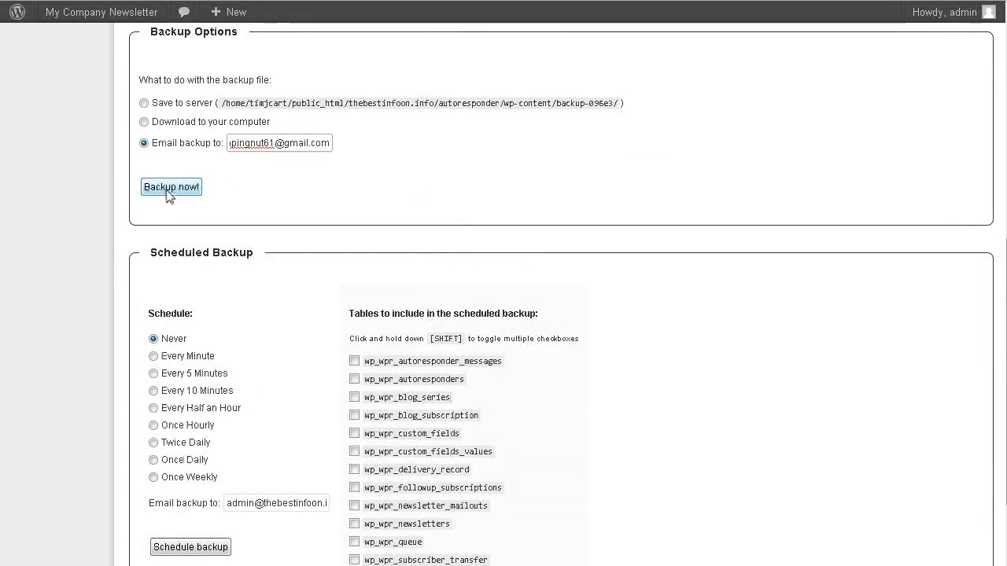
scroll(401, 141, "up", 4)
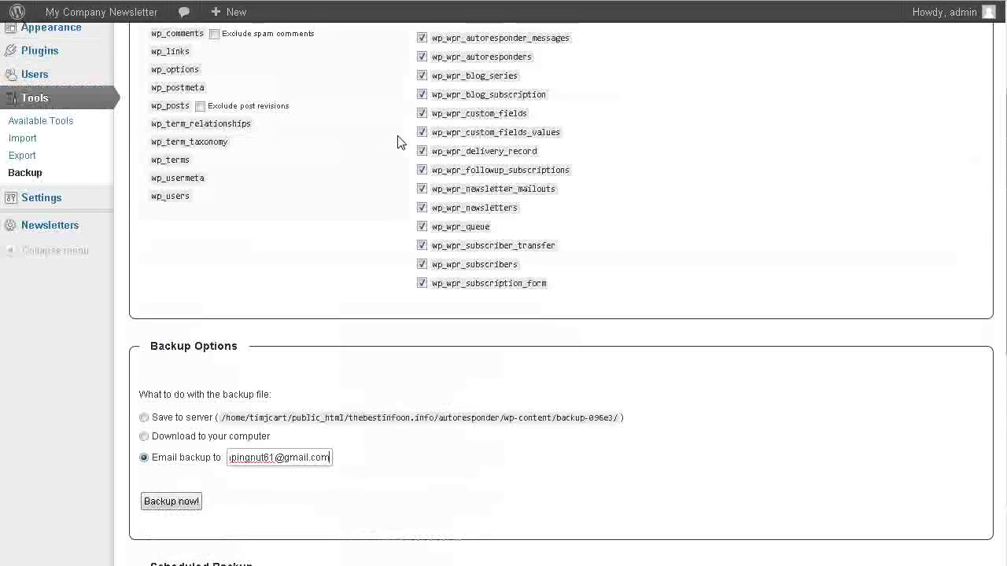
- Set the scheduled backup frequency to Once Daily
scroll(431, 175, "down", 4)
scroll(431, 193, "down", 2)
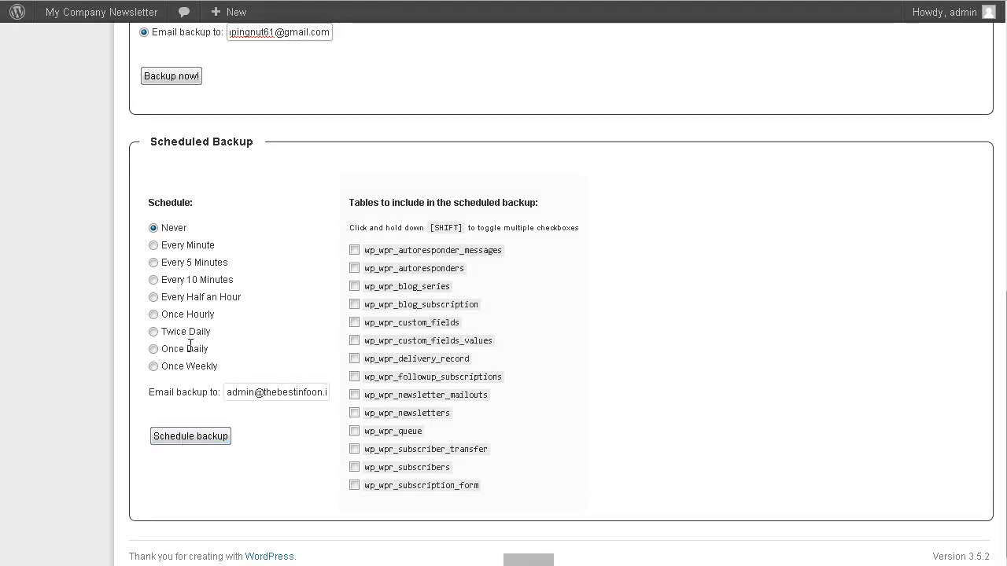
left_click(153, 349)
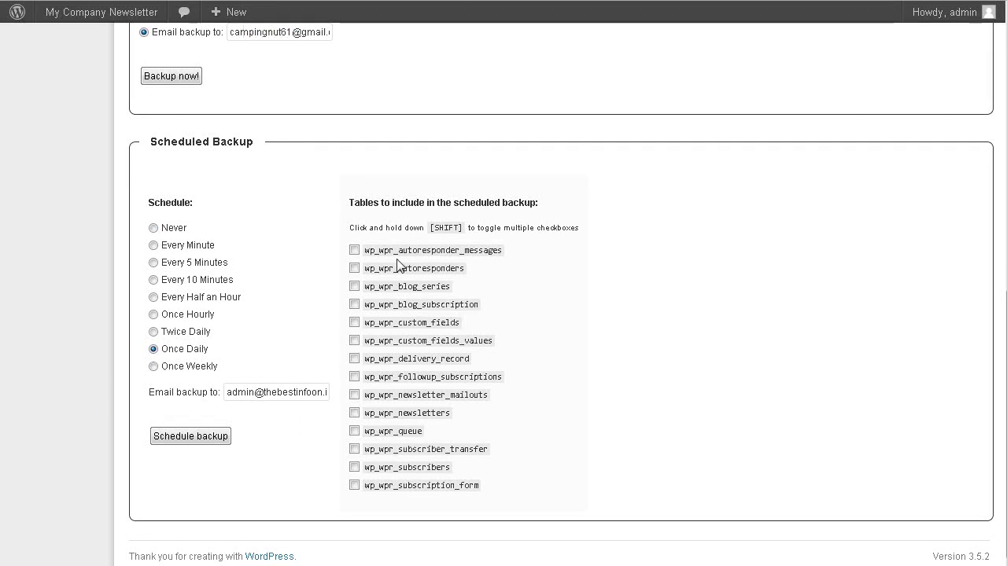
- Include the tables from wp_wpr_autoresponder_messages through wp_wpr_subscribers in the scheduled backup and save the schedule
left_click(354, 249)
left_click(354, 268)
left_click(354, 287)
left_click(354, 305)
left_click(354, 323)
left_click(354, 341)
left_click(354, 358)
left_click(354, 377)
left_click(353, 395)
left_click(354, 413)
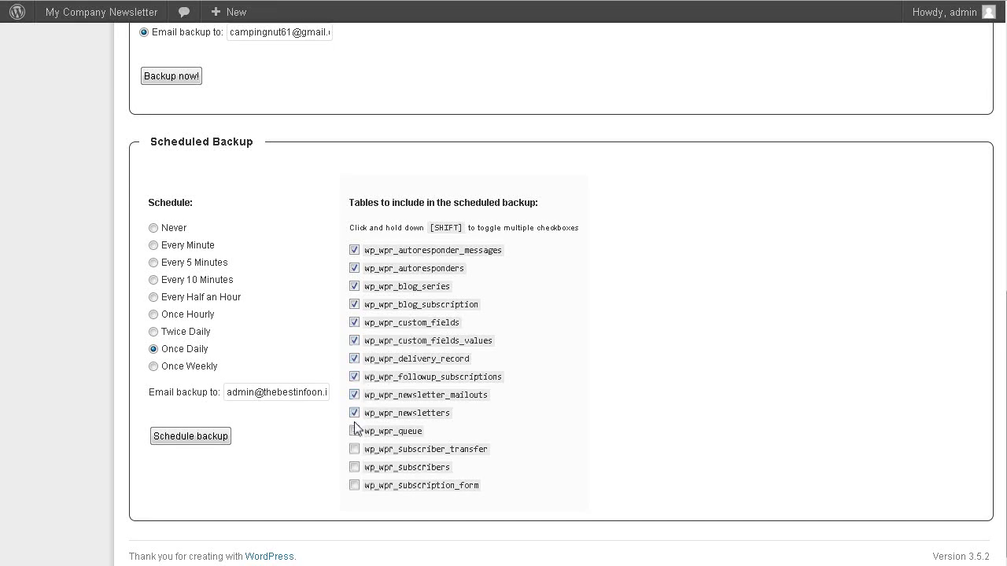
left_click(354, 431)
left_click(354, 449)
left_click(354, 468)
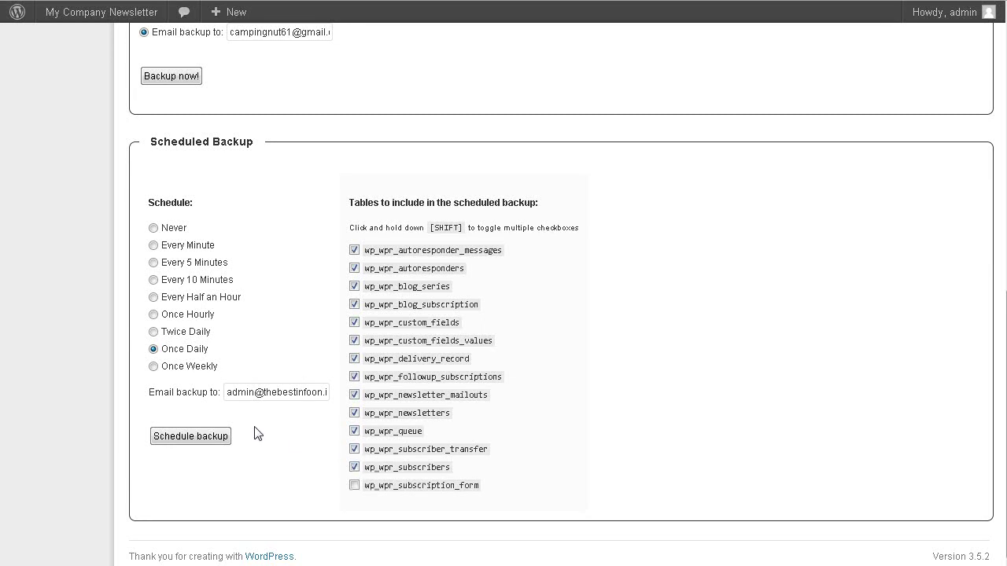
left_click(196, 441)
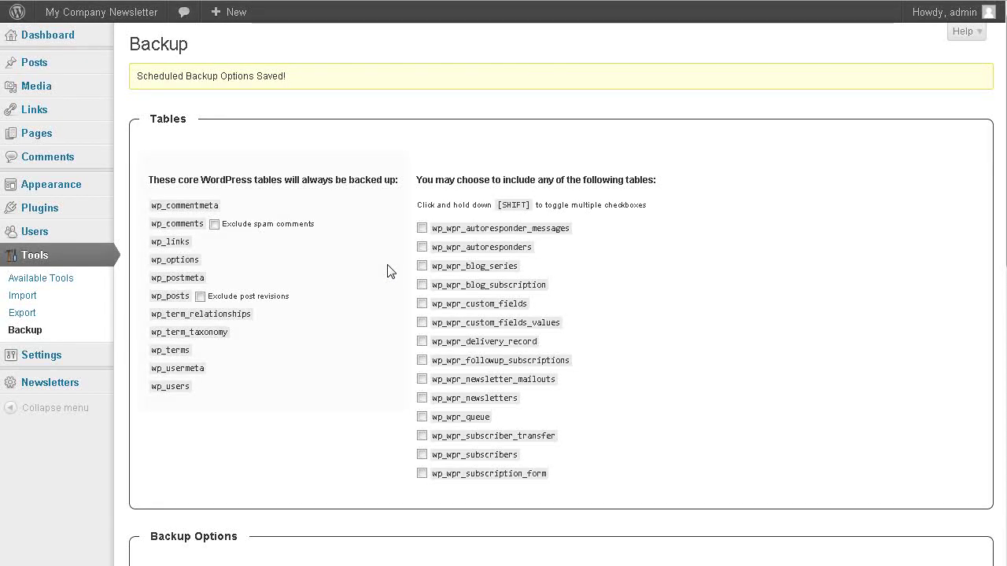
- Include all optional tables, from wp_wpr_autoresponder_messages through wp_wpr_subscription_form, in the manual backup
scroll(381, 269, "down", 4)
scroll(381, 269, "up", 2)
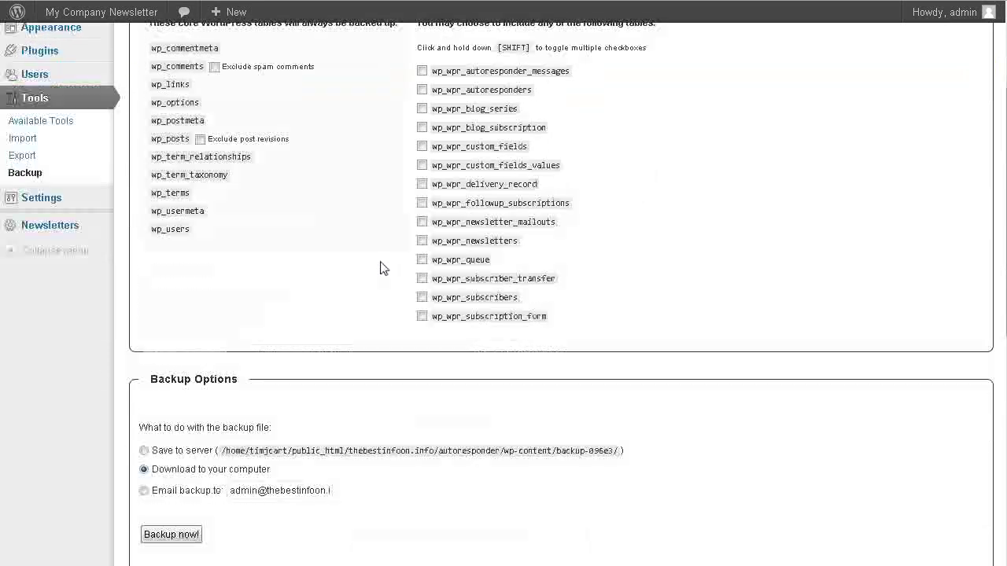
scroll(377, 251, "up", 3)
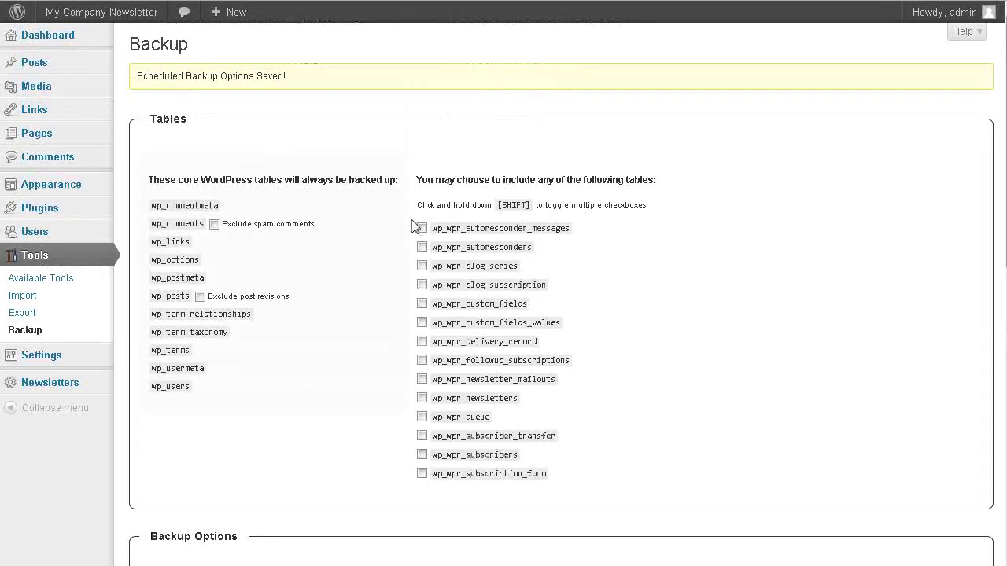
left_click(422, 247)
left_click(422, 266)
left_click(421, 284)
left_click(422, 304)
left_click(421, 323)
left_click(421, 342)
left_click(422, 360)
left_click(422, 380)
left_click(422, 398)
left_click(422, 417)
left_click(421, 436)
left_click(422, 455)
left_click(422, 474)
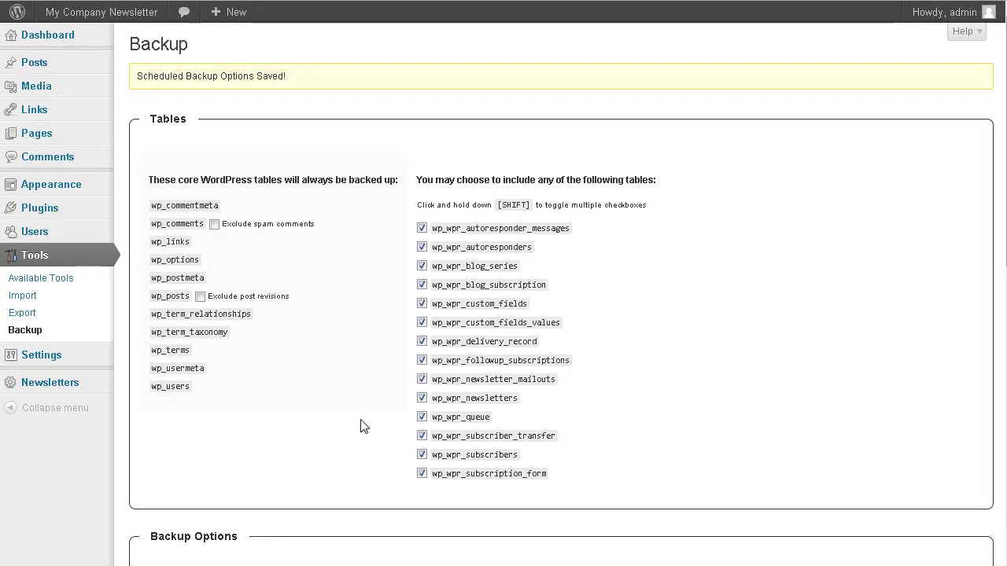
- Run the backup with the file set to download to the computer
scroll(359, 427, "down", 2)
scroll(236, 380, "down", 2)
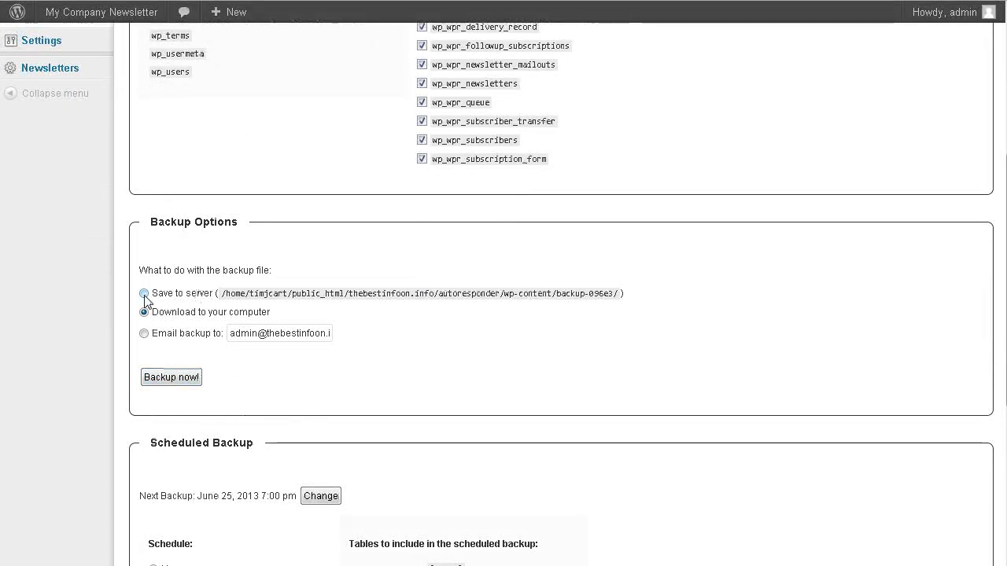
left_click(191, 381)
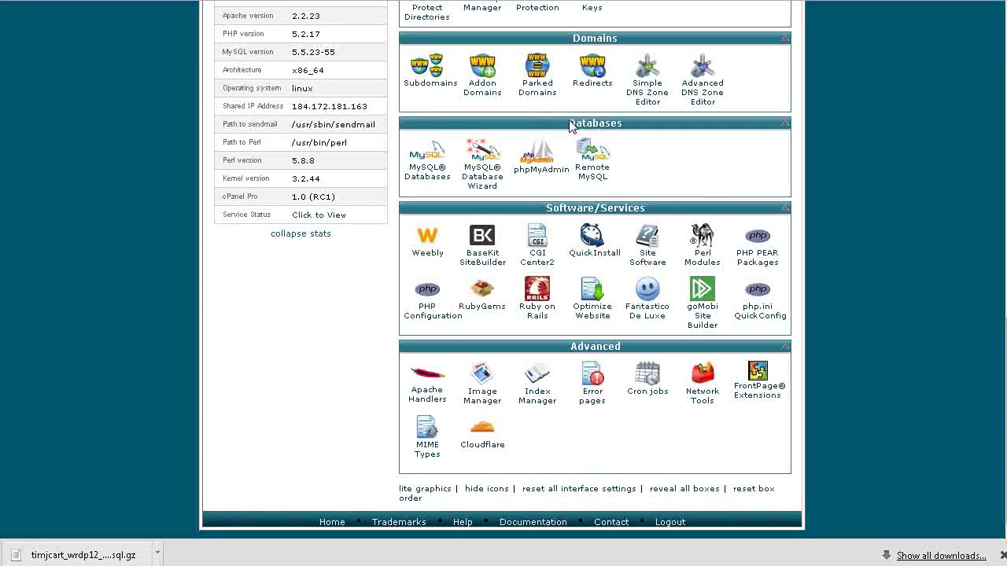
- Switch to the hosting control panel, launch phpMyAdmin and open the _wrdp12 database
left_click(538, 161)
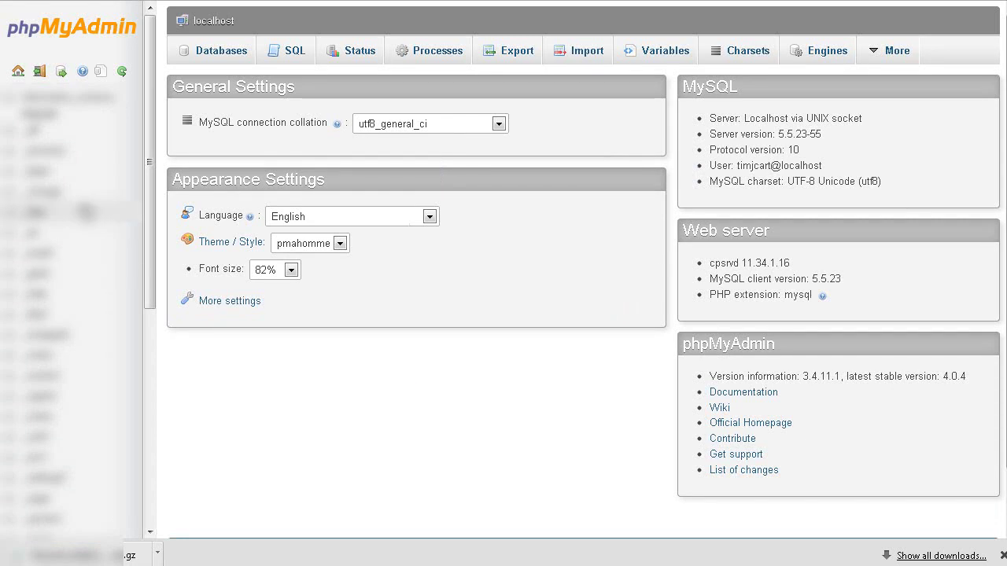
scroll(124, 236, "down", 10)
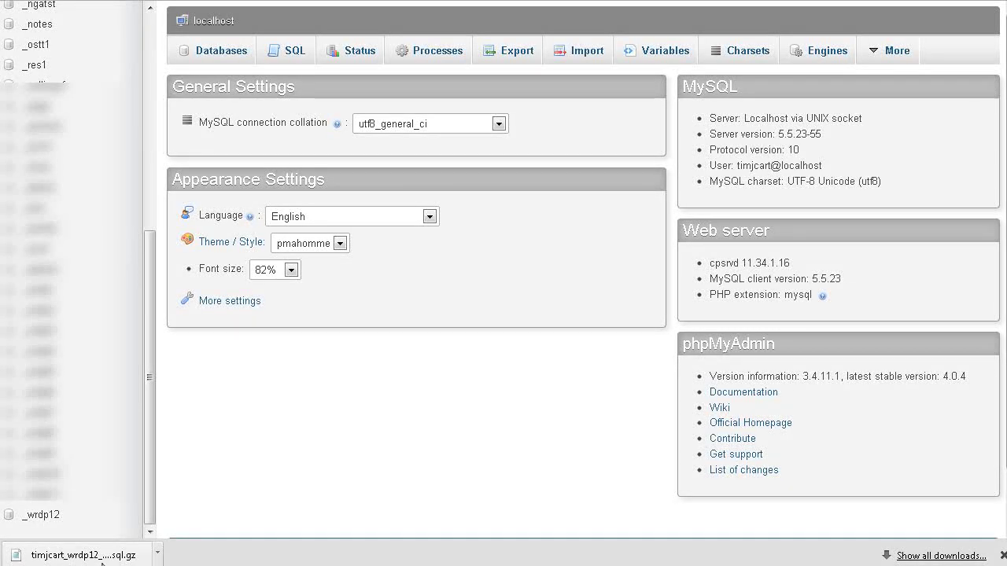
left_click(49, 523)
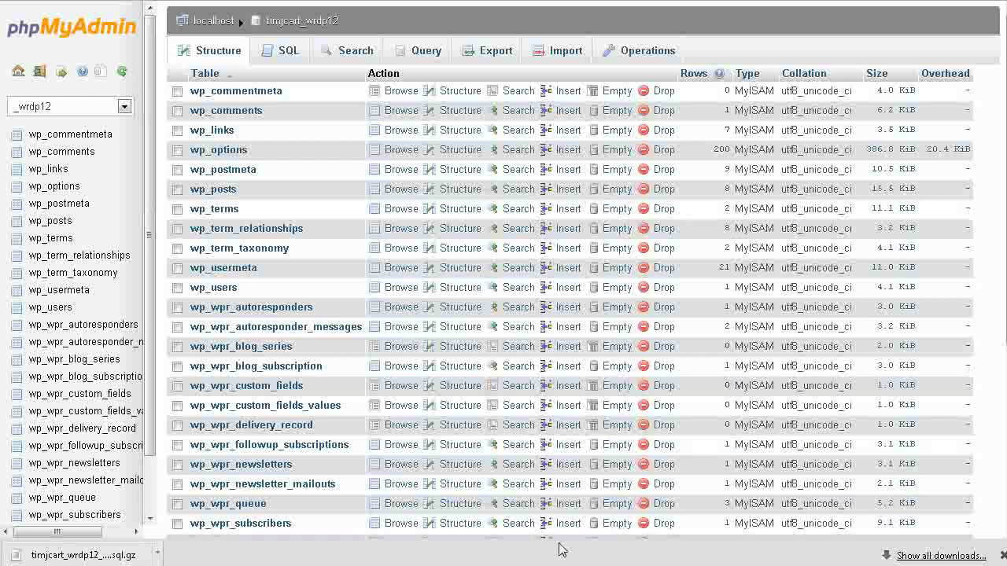
- Select all tables in the _wrdp12 database and drop them, confirming the deletion
scroll(429, 288, "down", 4)
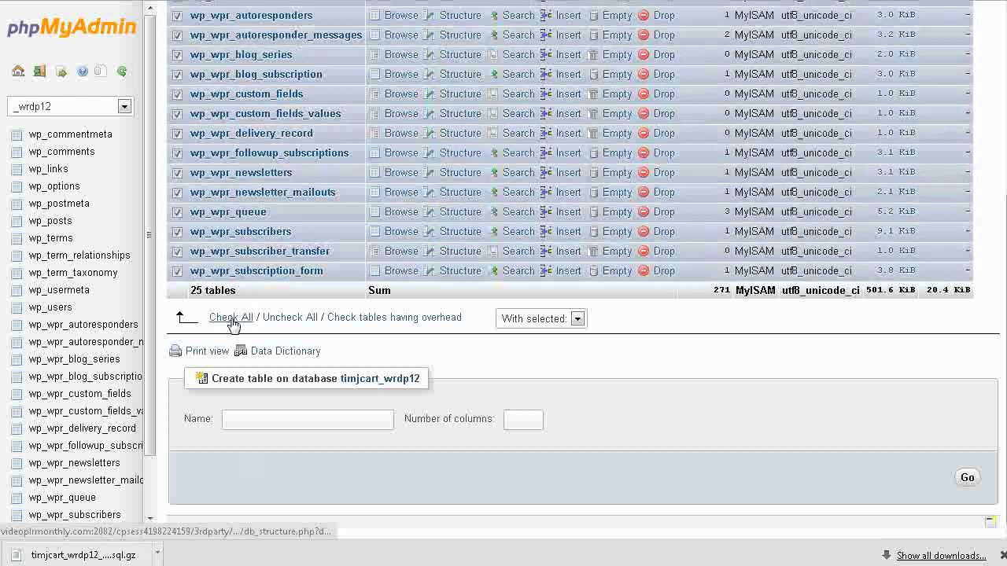
left_click(231, 317)
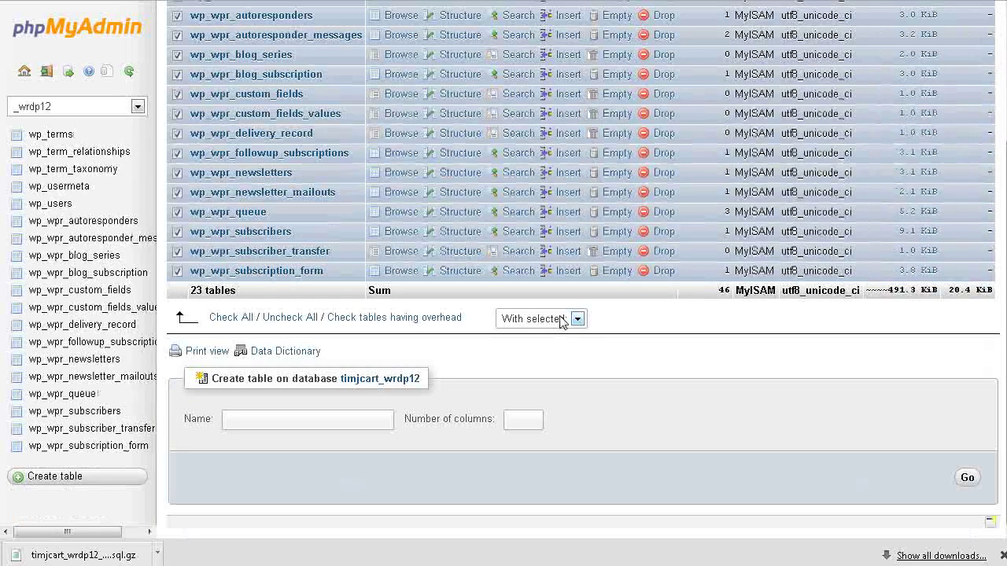
left_click(578, 321)
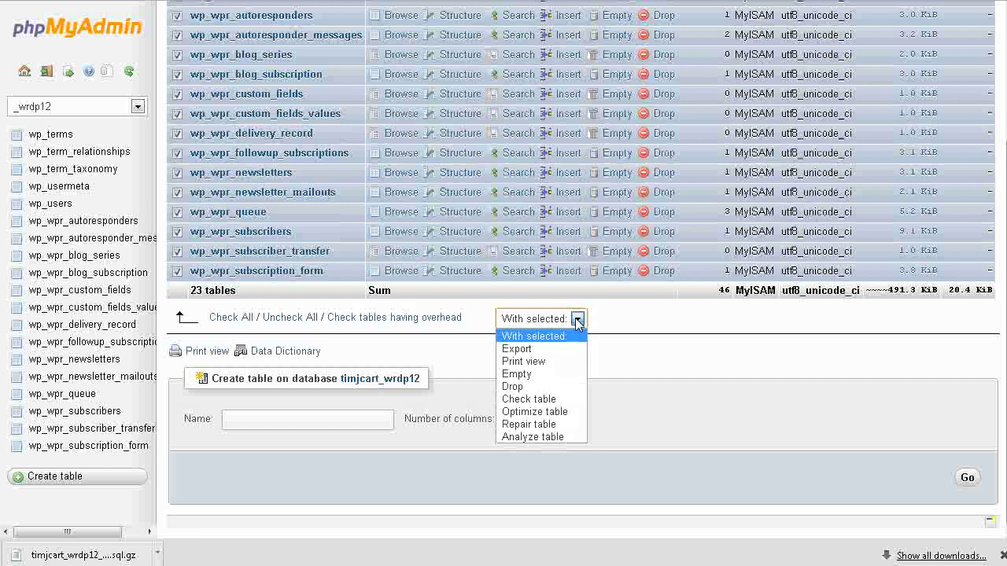
left_click(560, 384)
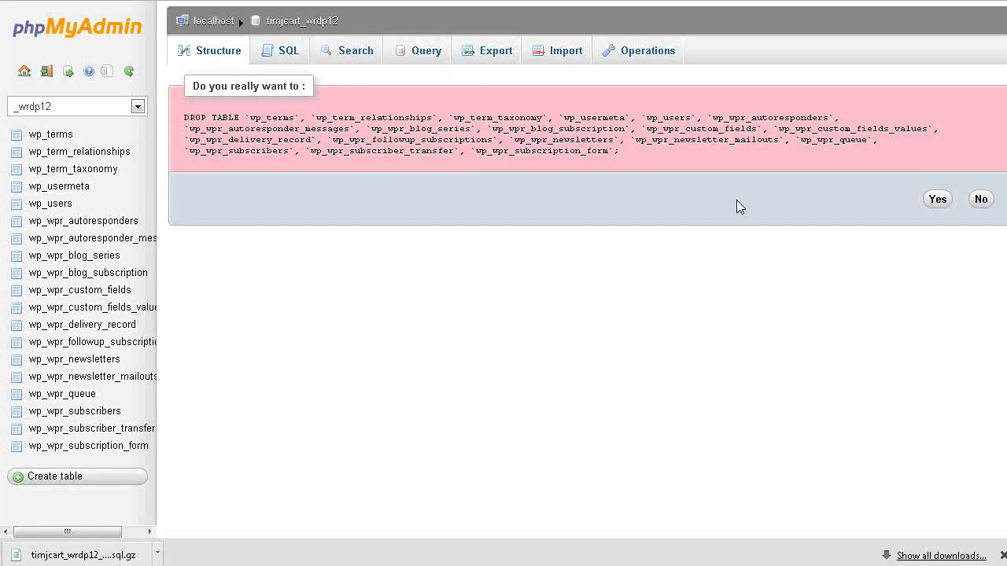
left_click(936, 199)
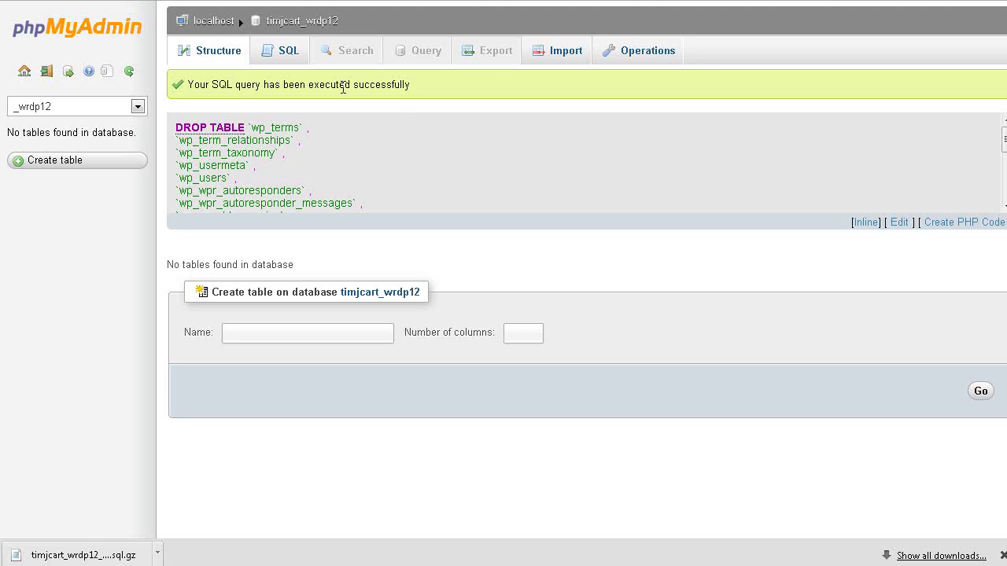
- Review the _wrdp12 database structure, and switch to WordPress to open the site's Dashboard
left_click(213, 52)
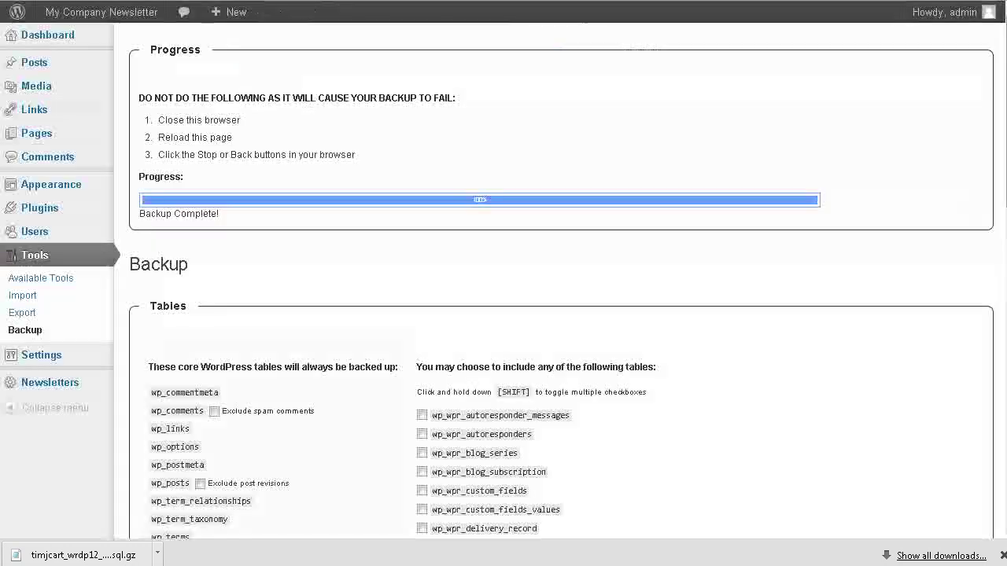
left_click(67, 38)
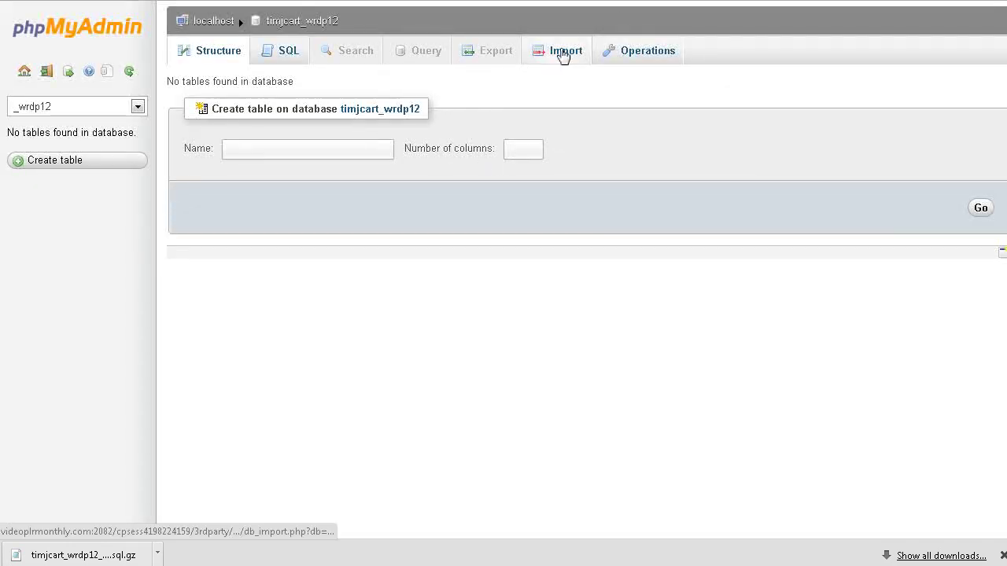
- Import the backup file timjcart_wrdp12_wp_20130624_834.sql.gz into the _wrdp12 database in phpMyAdmin, keeping the utf-8 and SQL settings
left_click(563, 53)
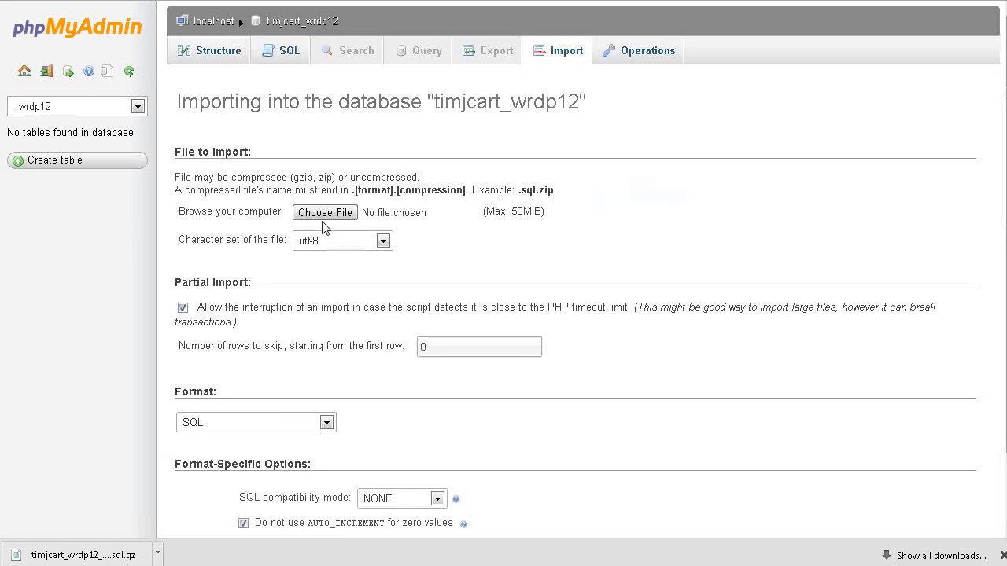
left_click(325, 214)
left_click(179, 165)
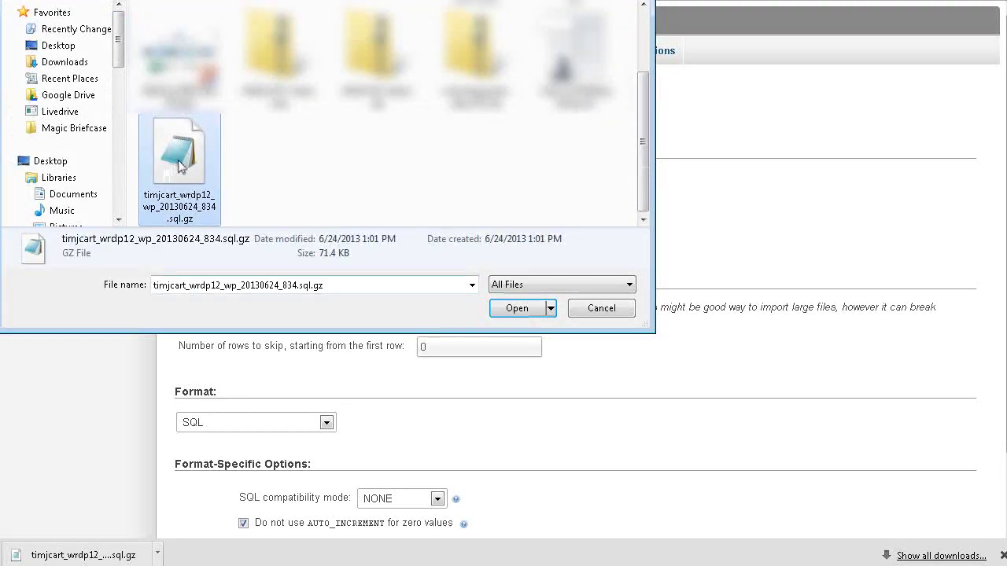
left_click(516, 309)
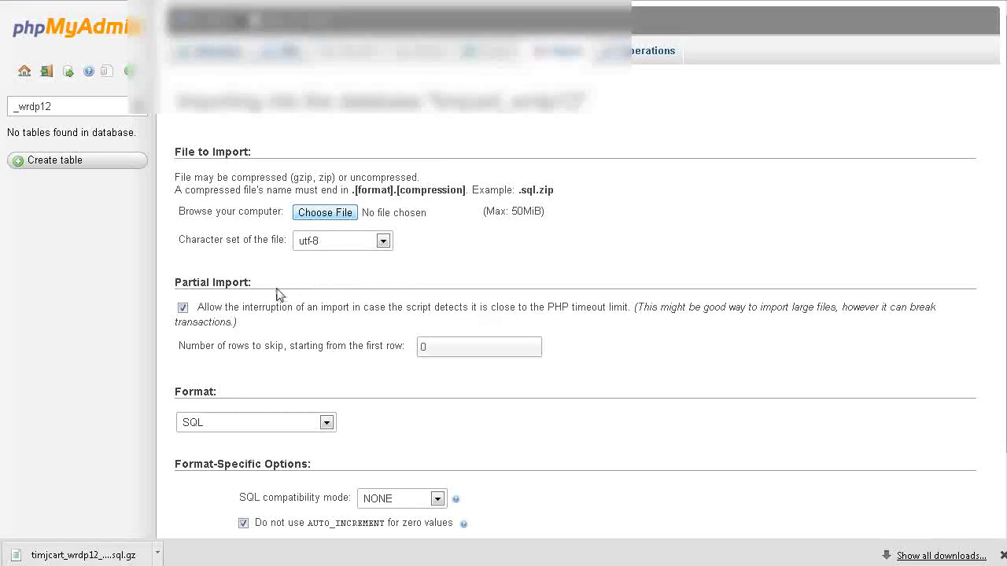
scroll(217, 303, "down", 1)
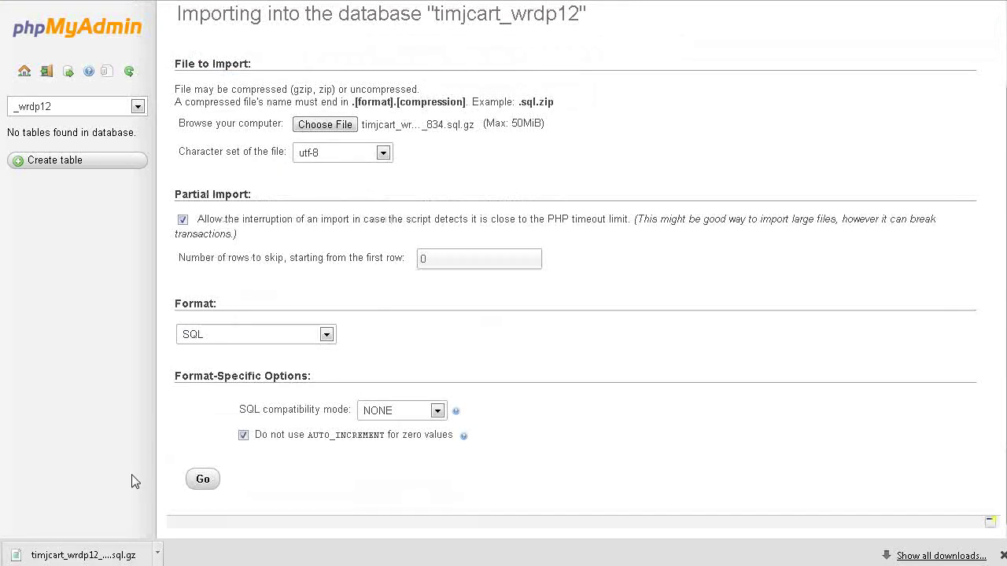
left_click(200, 482)
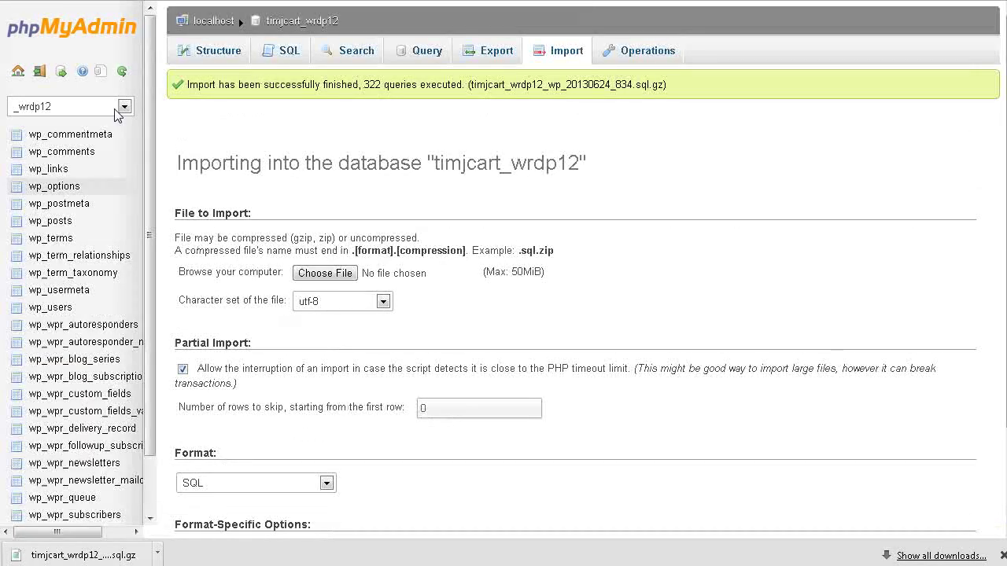
- Review the database structure, switch to WordPress, reload the installation page and log in to the dashboard
left_click(221, 52)
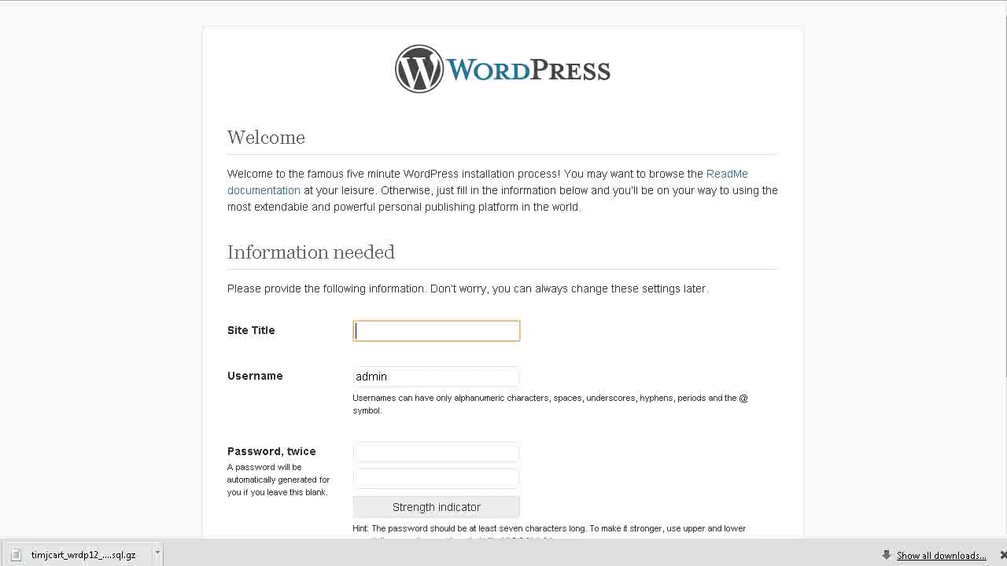
key("F5")
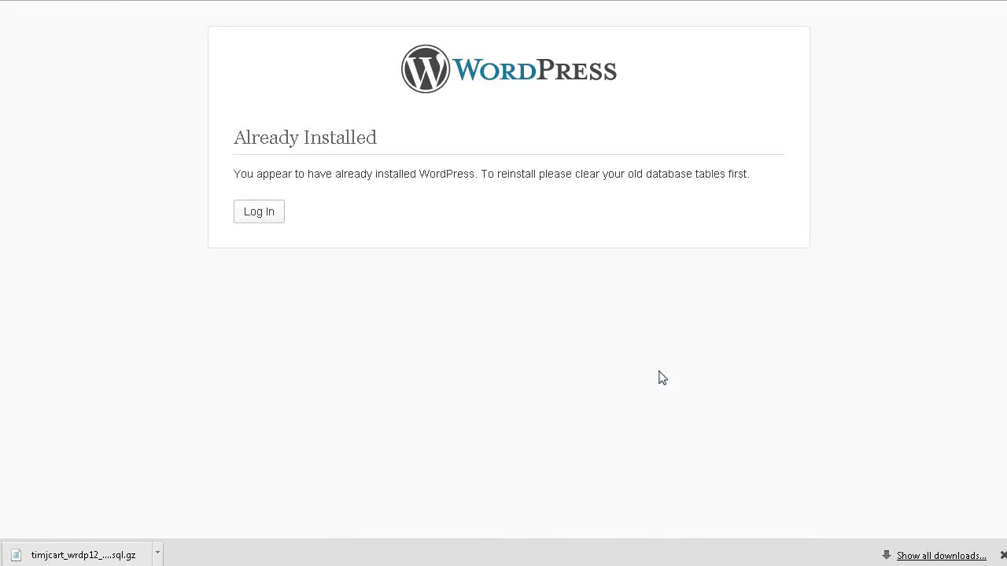
left_click(249, 217)
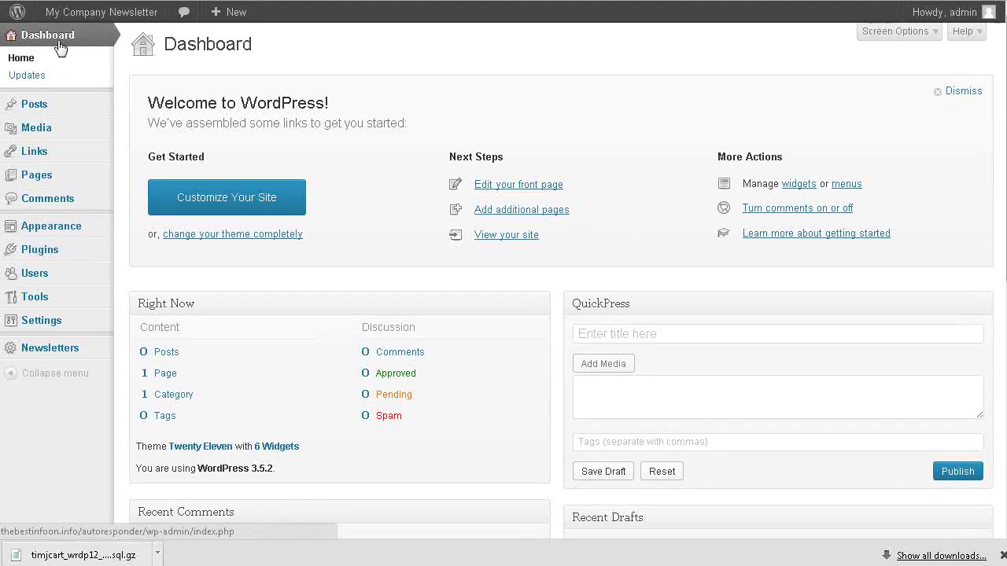
- Visit the front page of the My Company Newsletter site from the dashboard
mouse_move(67, 24)
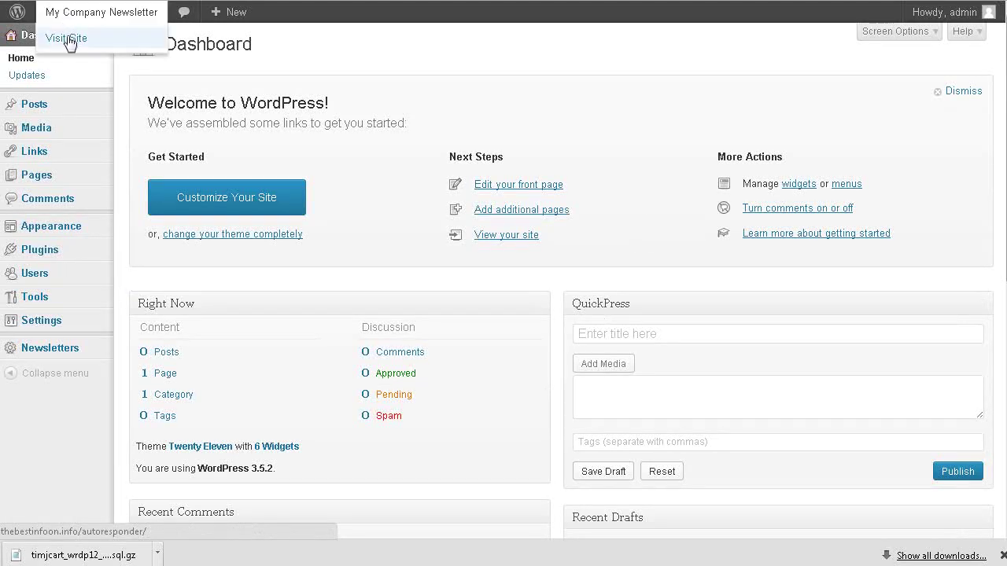
left_click(67, 37)
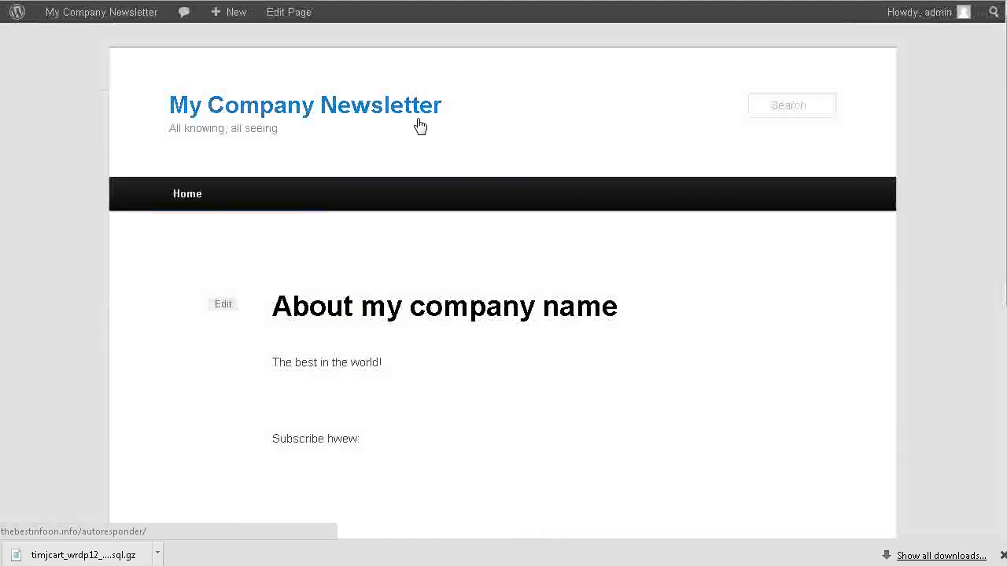